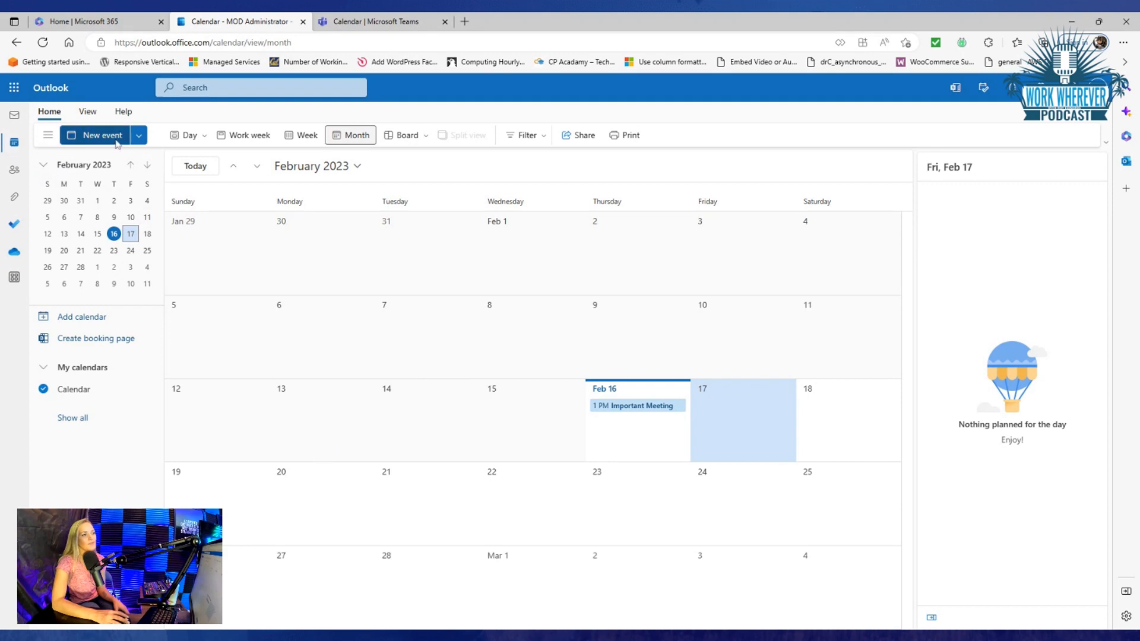
Step: Create a new calendar event for February 17, turn on its Teams meeting option and title it "Big Meeting"
left_click(118, 137)
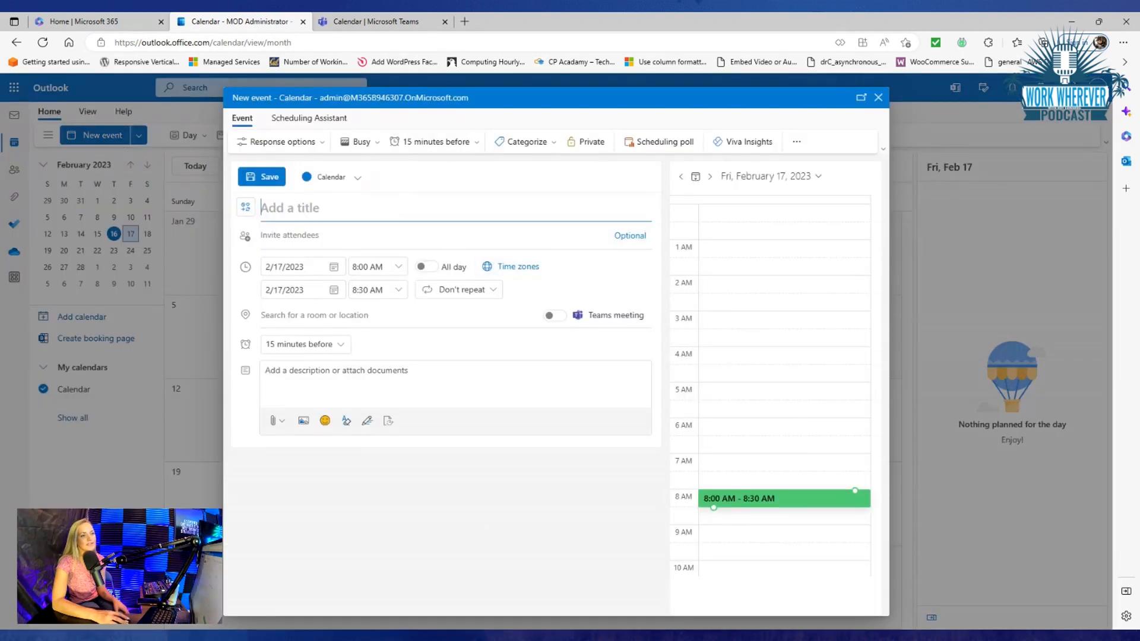
left_click(551, 316)
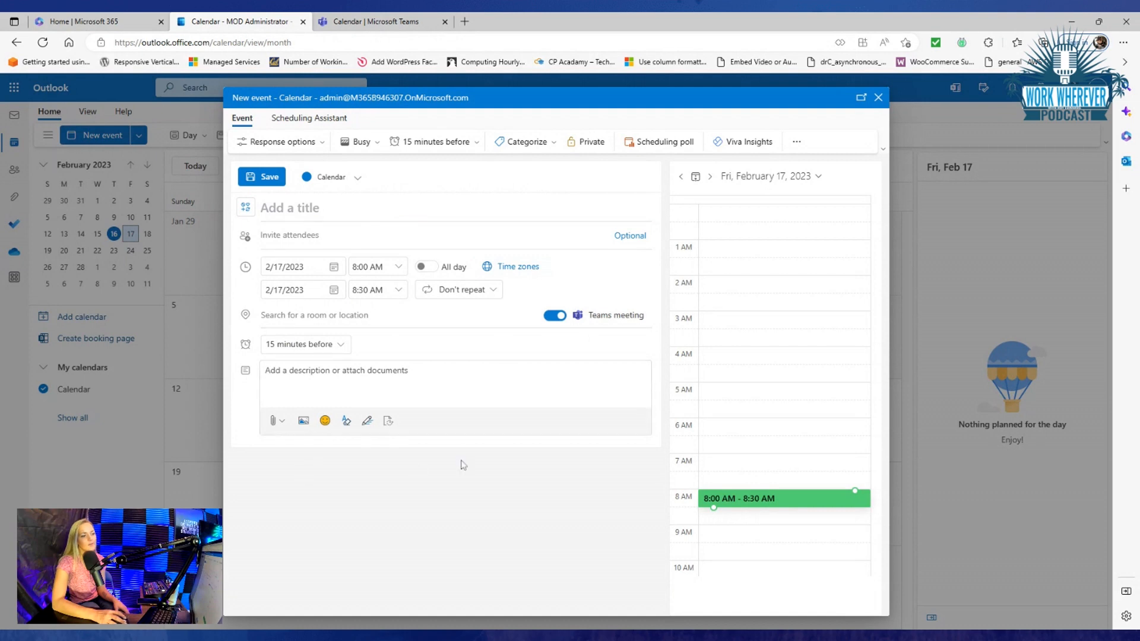
left_click(289, 208)
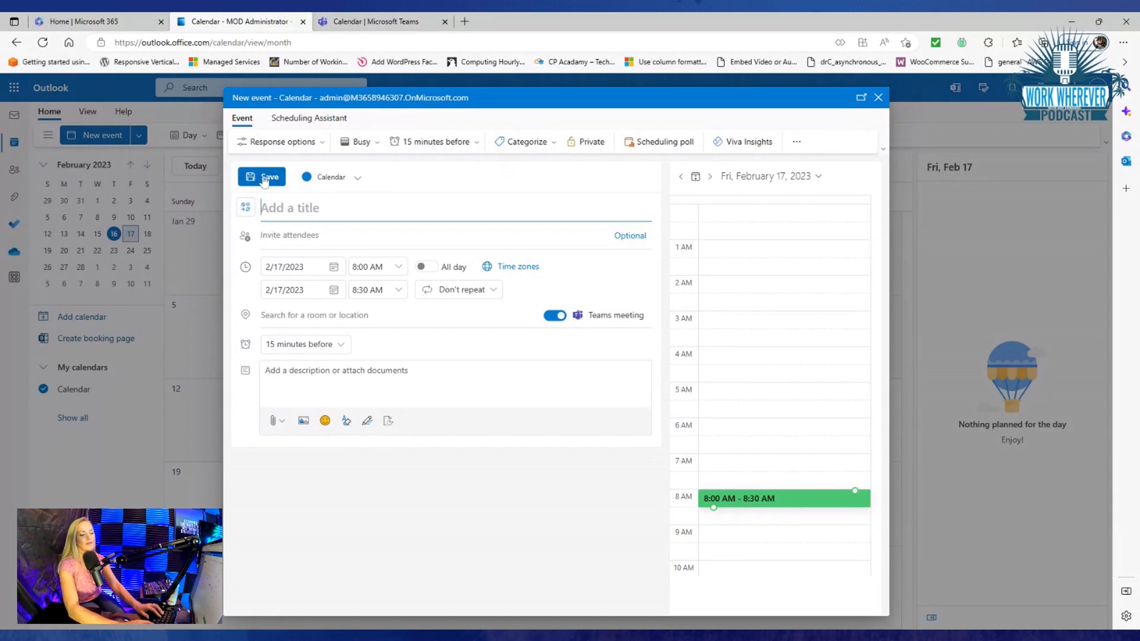
type("I")
key("BackSpace")
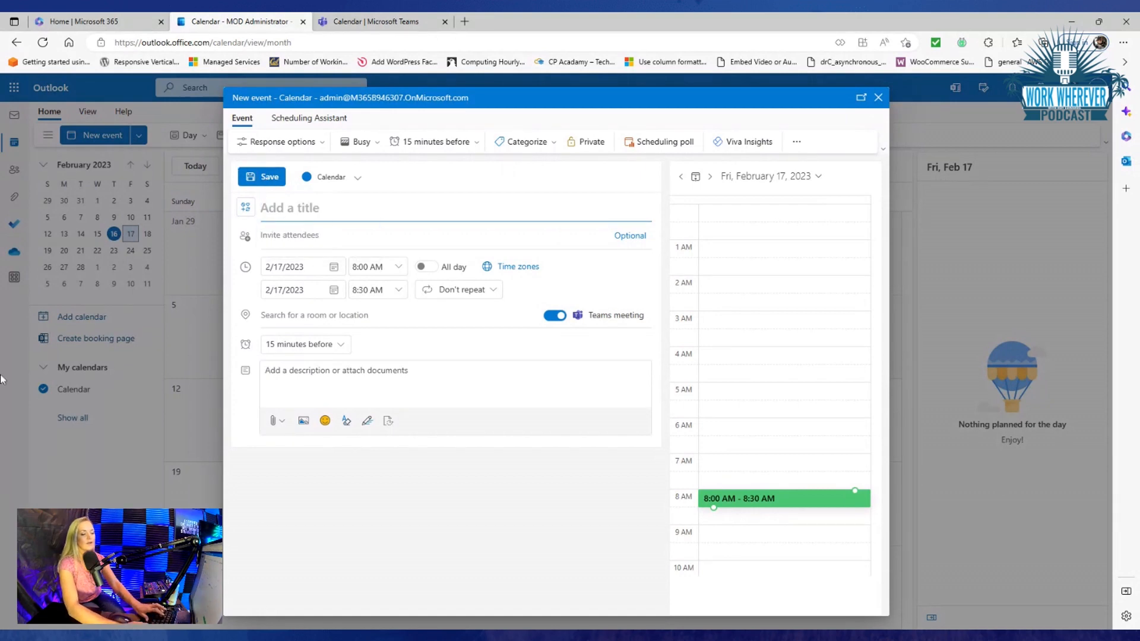
type("Big Mee")
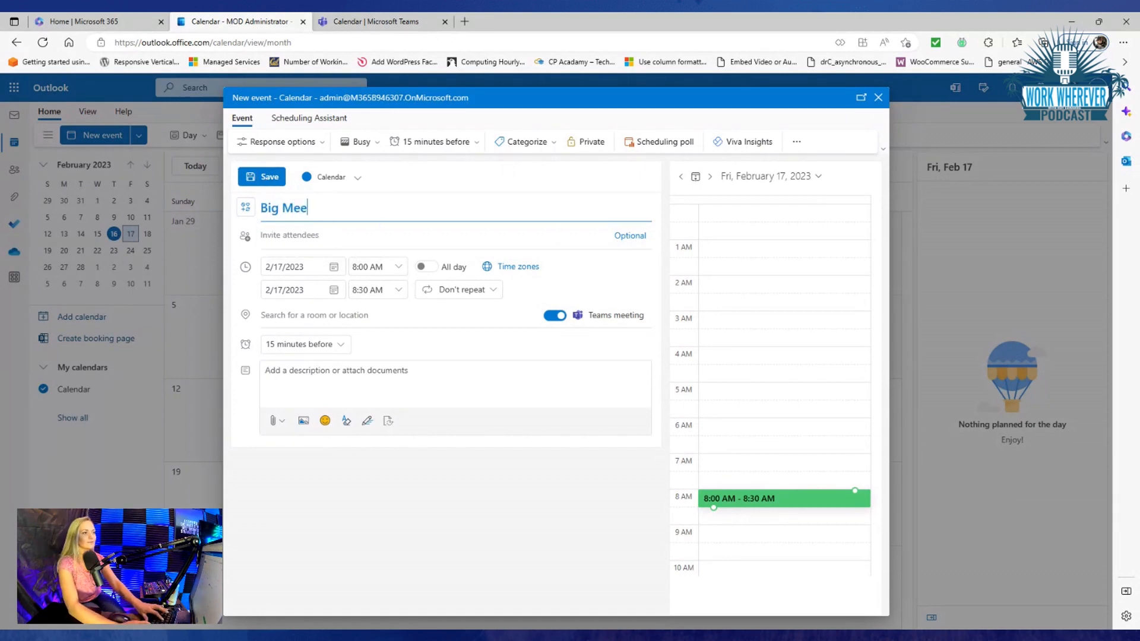
type("ting")
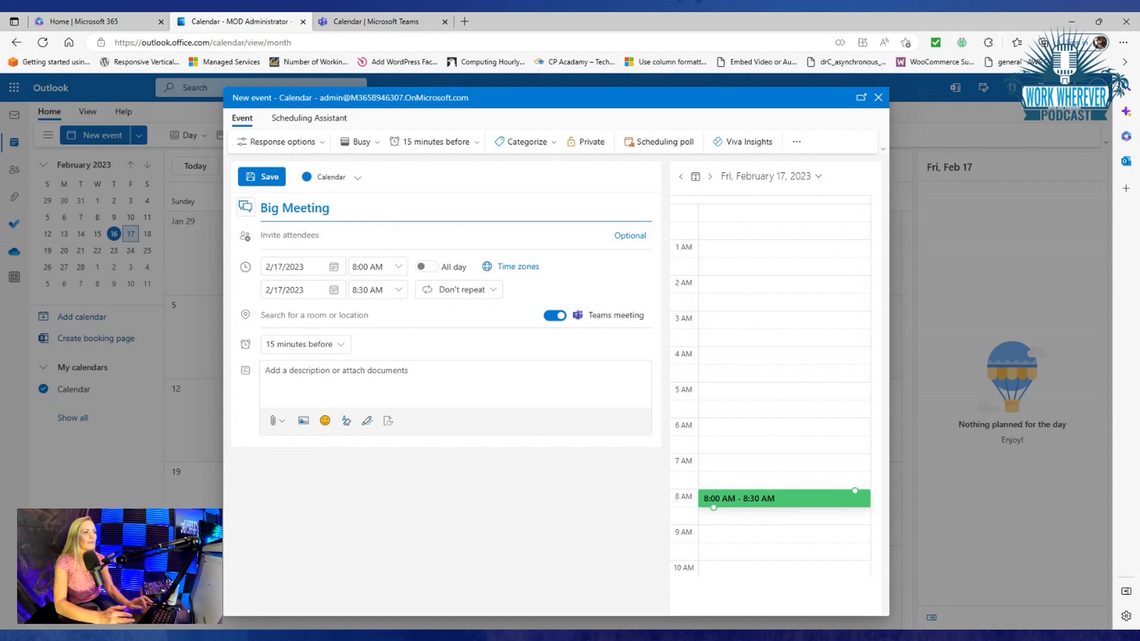
Step: Invite a suggested contact to the Big Meeting event and send the invitation
left_click(290, 235)
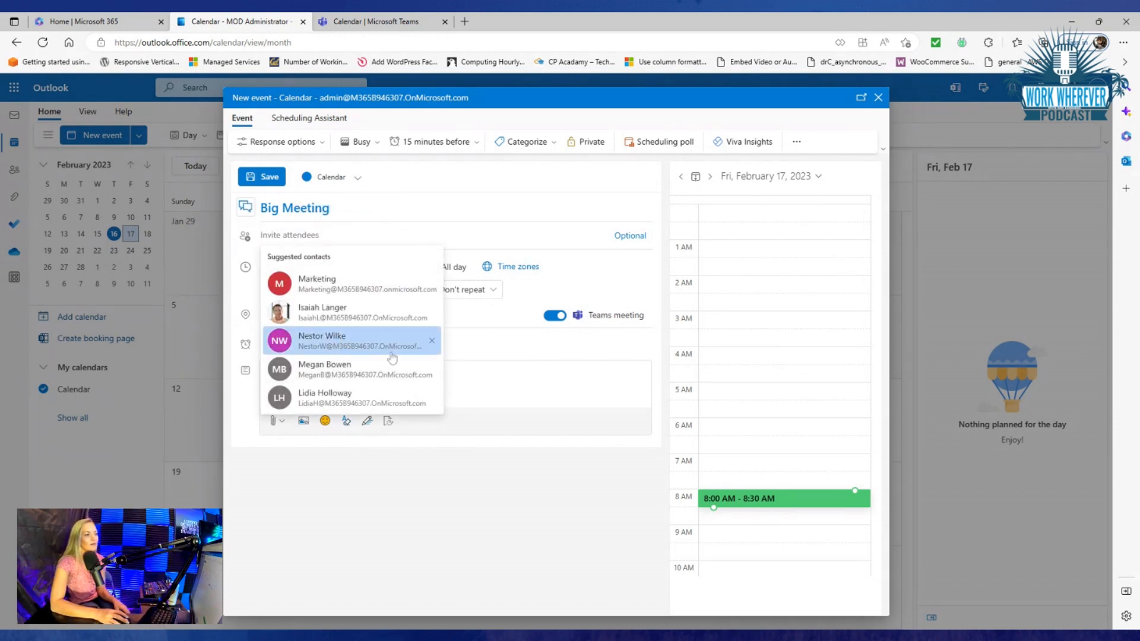
left_click(336, 342)
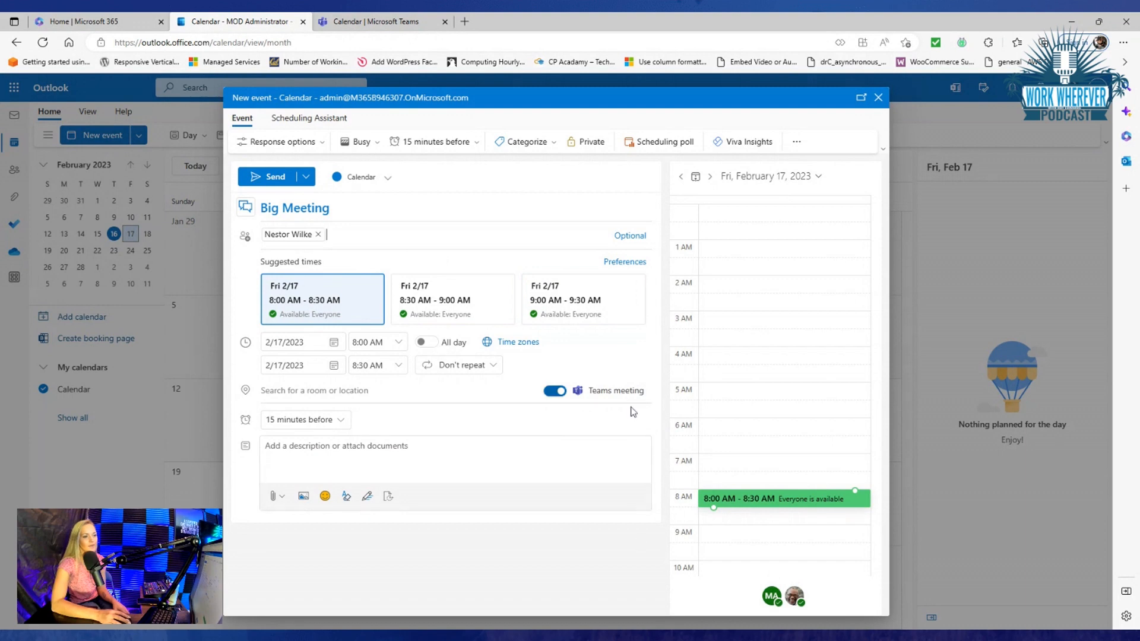
left_click(270, 177)
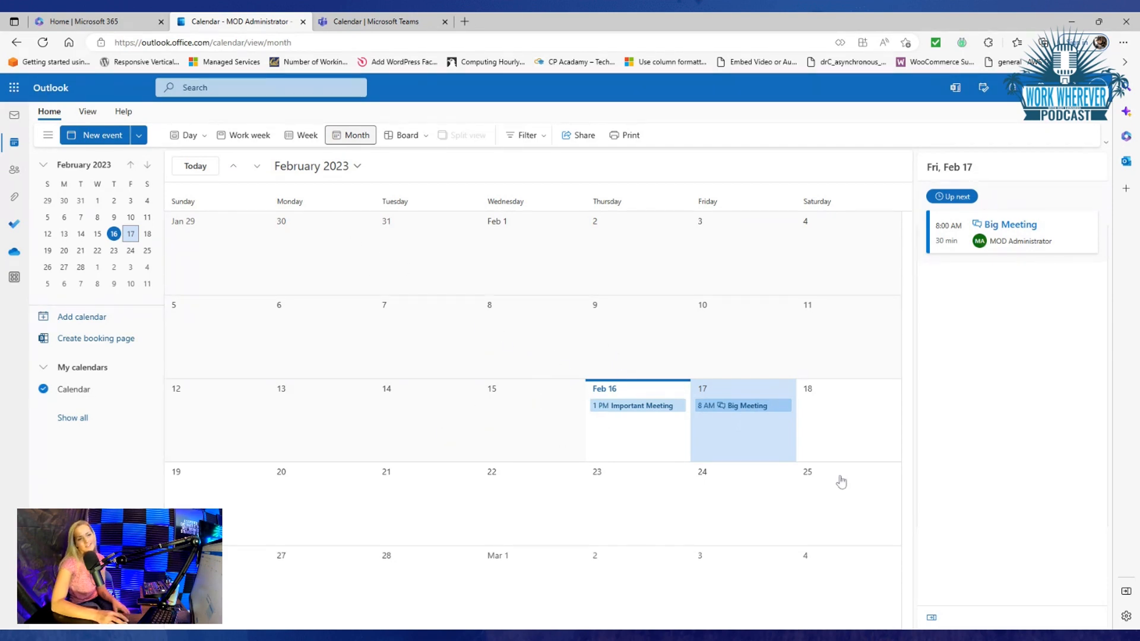
double_click(826, 424)
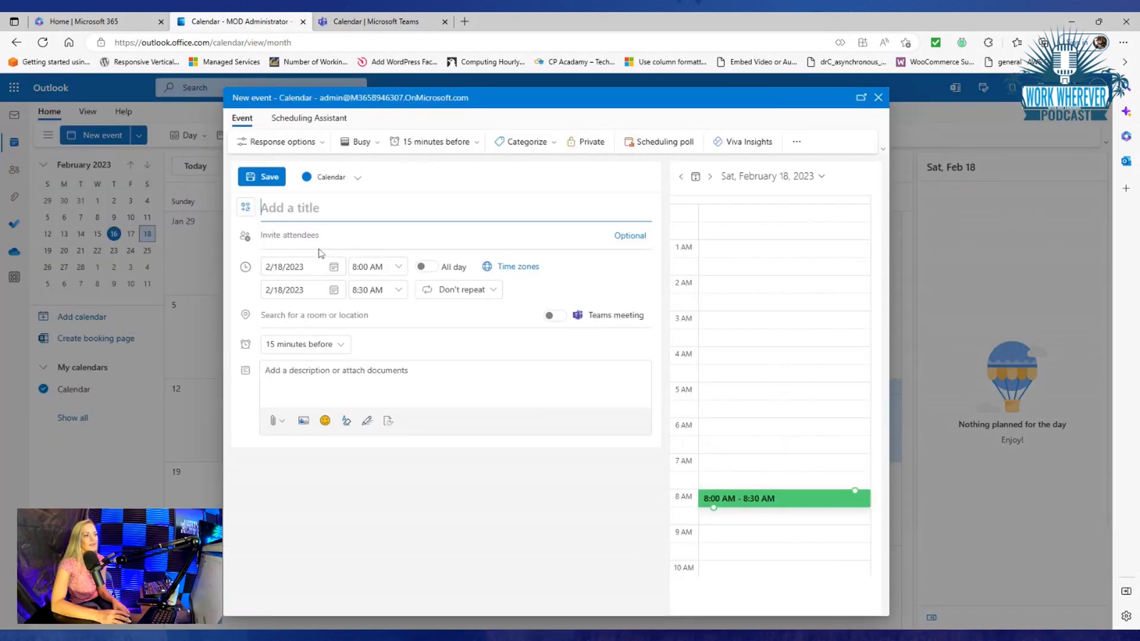
left_click(553, 315)
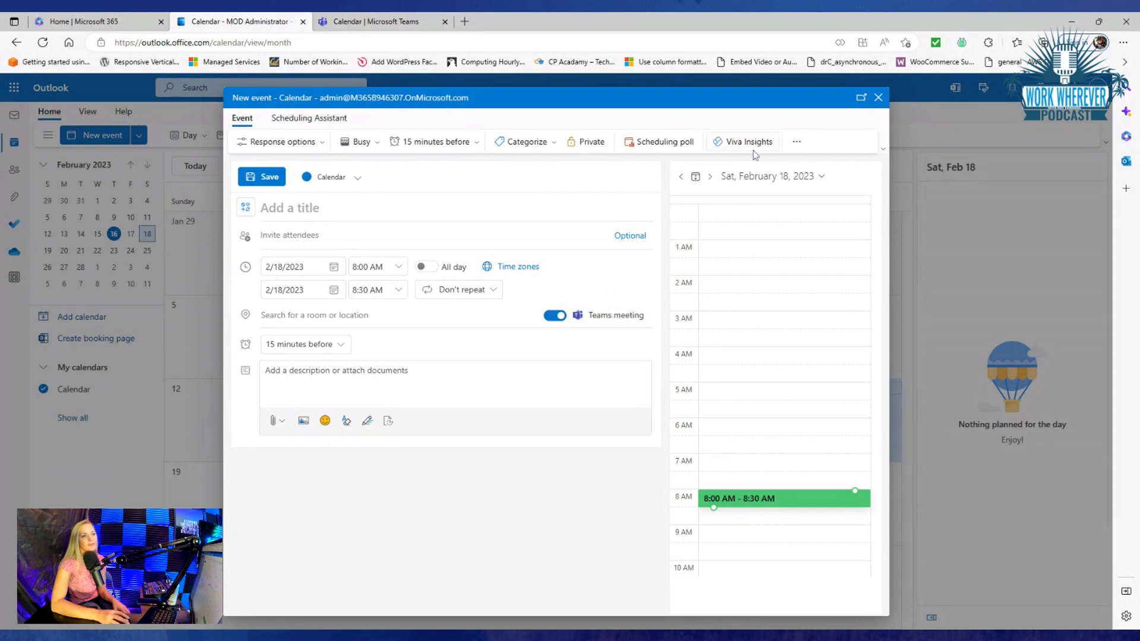
left_click(878, 98)
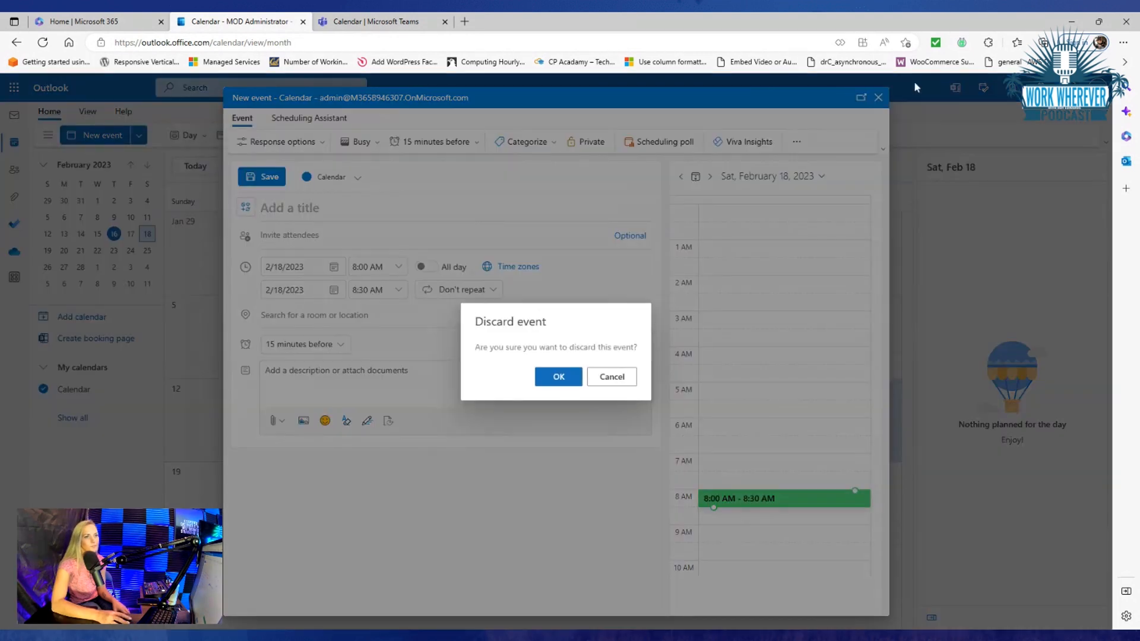
left_click(571, 378)
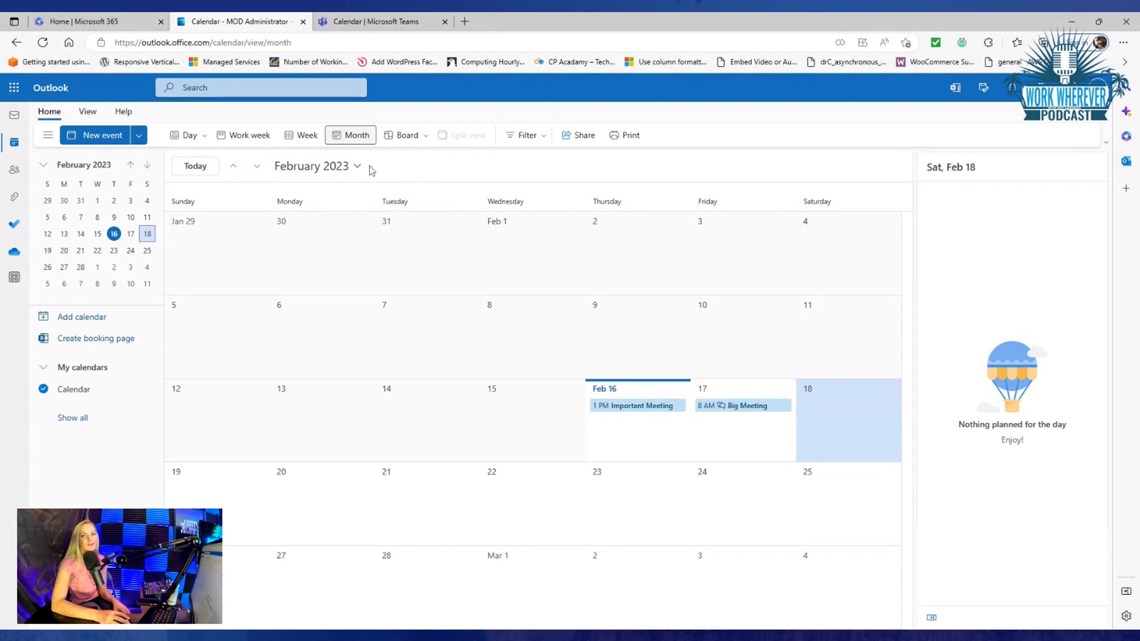
Step: Switch to Microsoft Teams, view the list of teams and return to the calendar
key("ctrl+Tab")
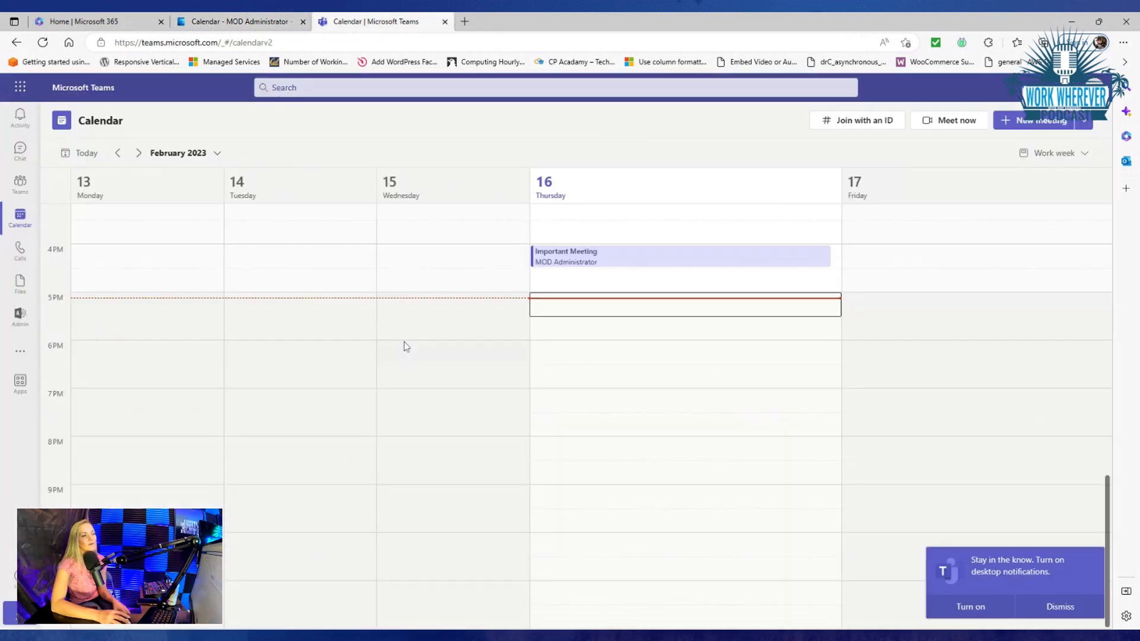
left_click(20, 184)
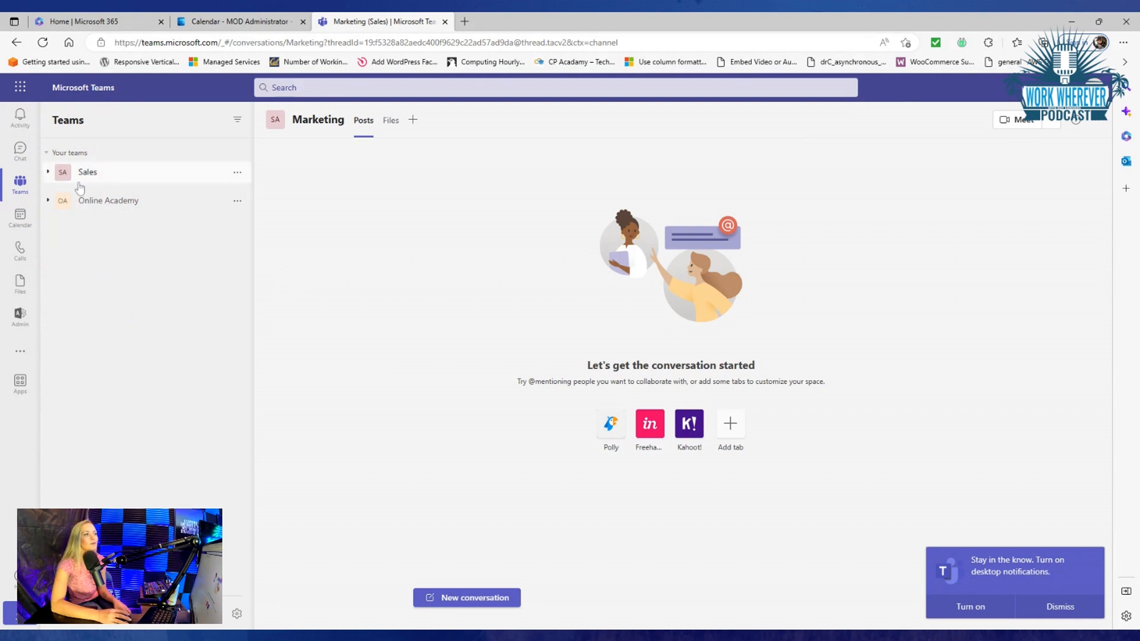
left_click(20, 217)
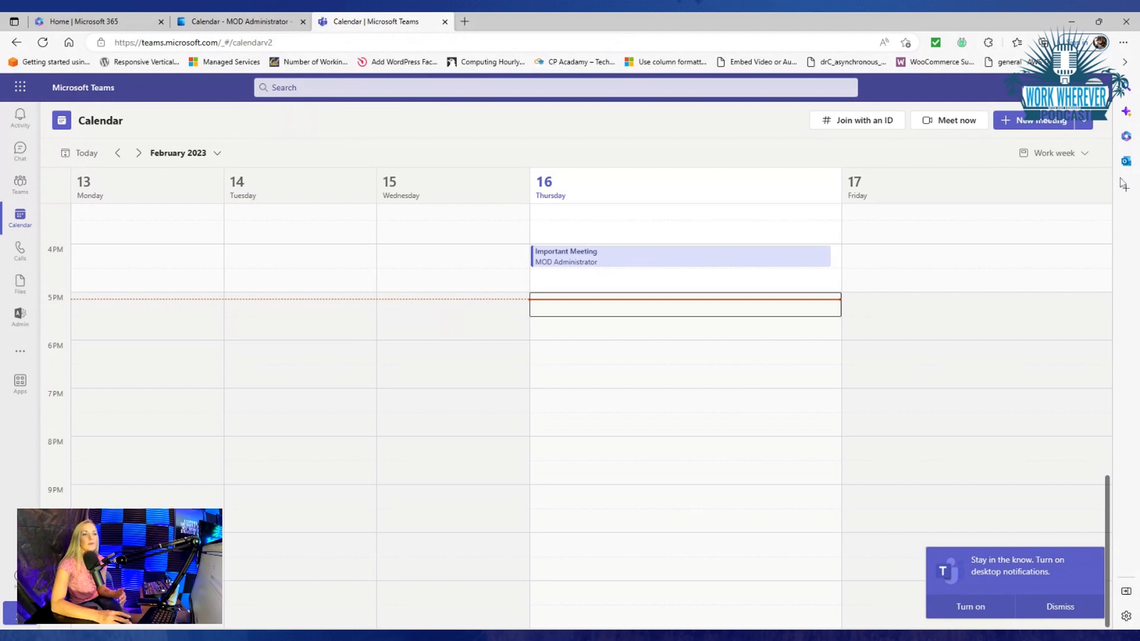
left_click(948, 122)
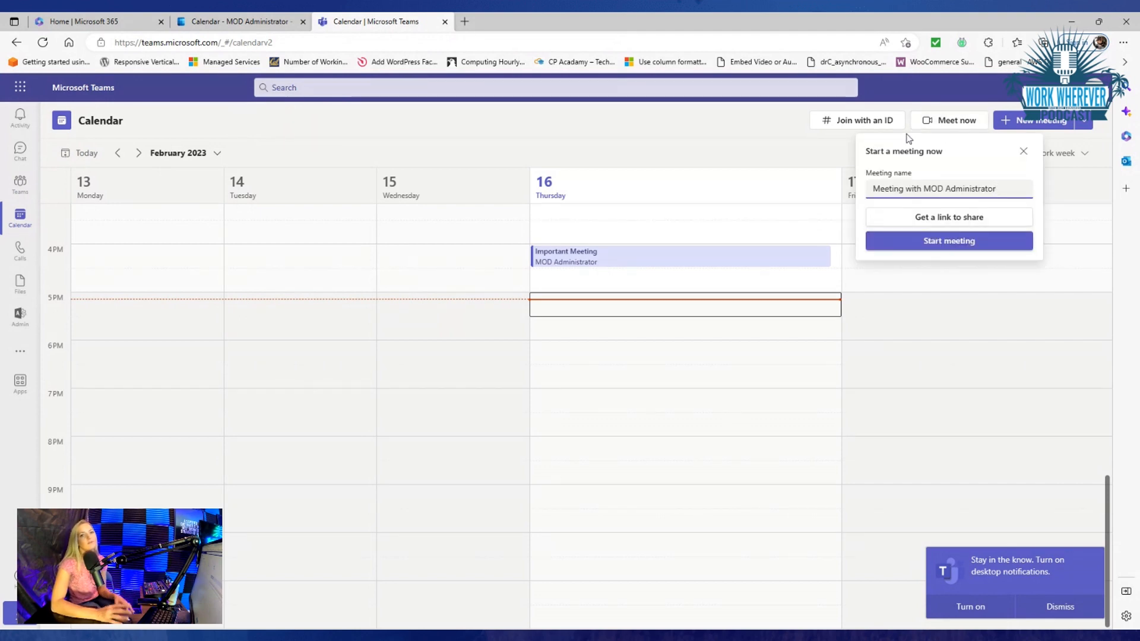
left_click(925, 241)
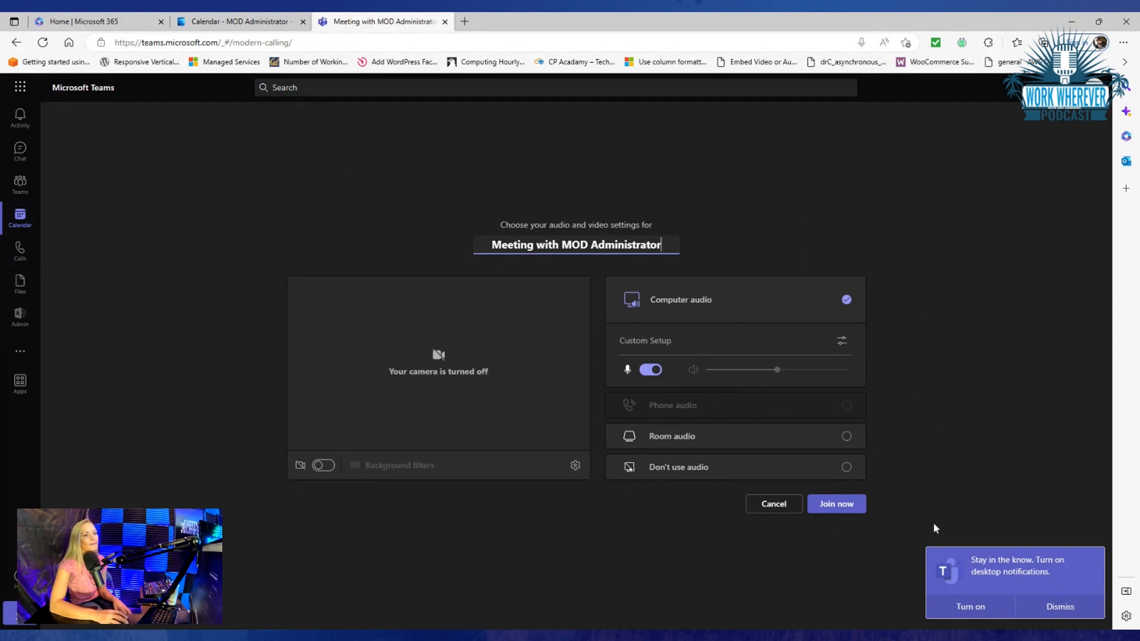
left_click(846, 494)
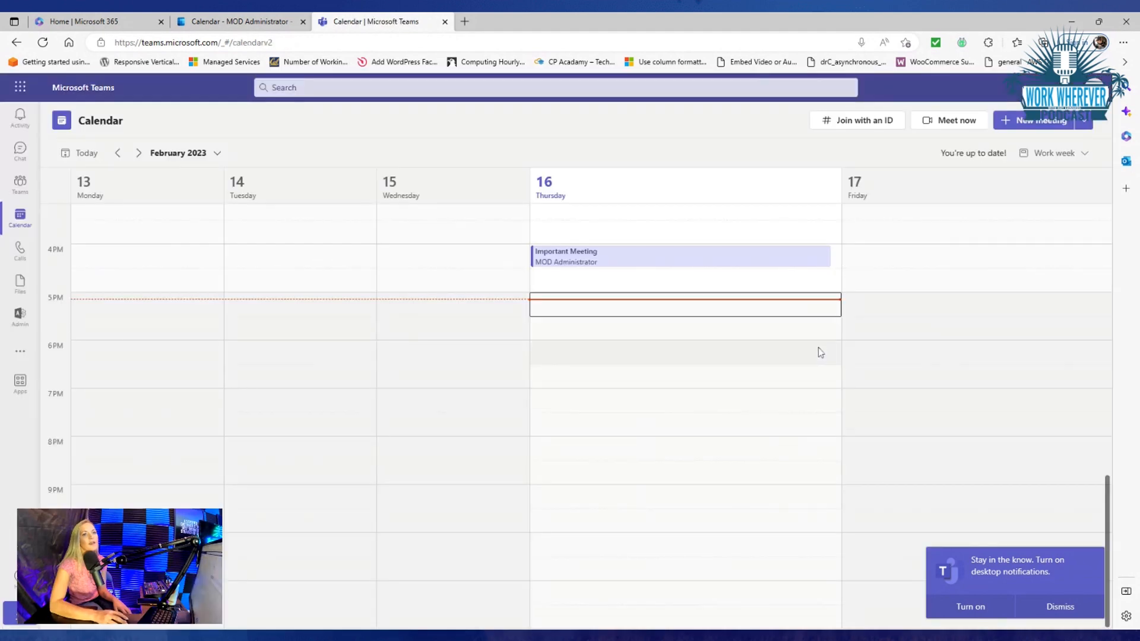
left_click(1025, 125)
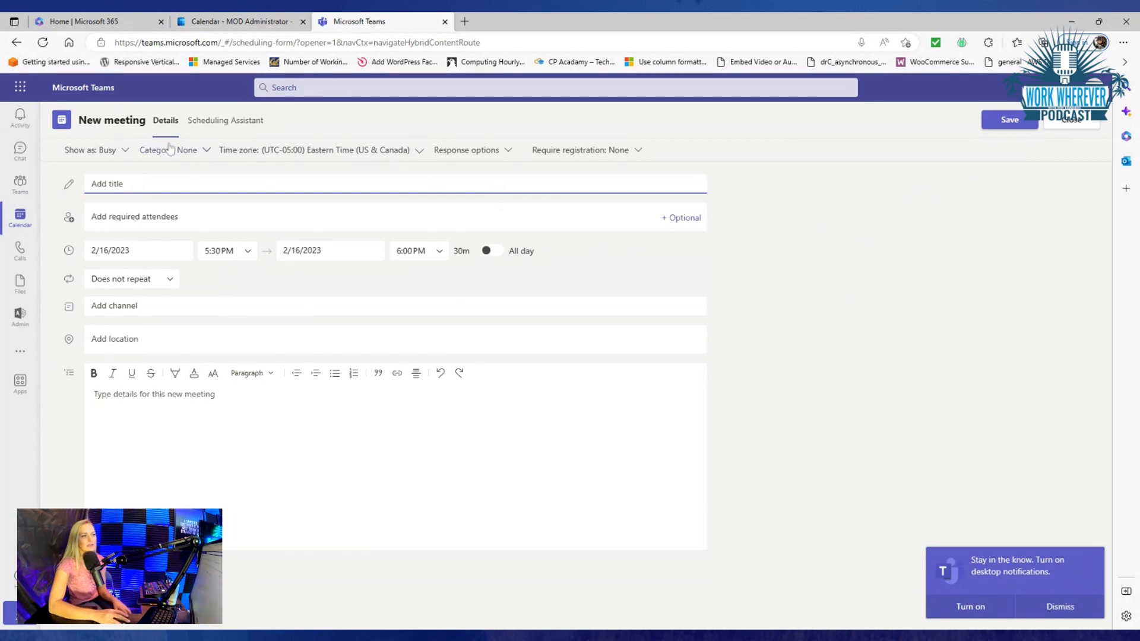
left_click(161, 227)
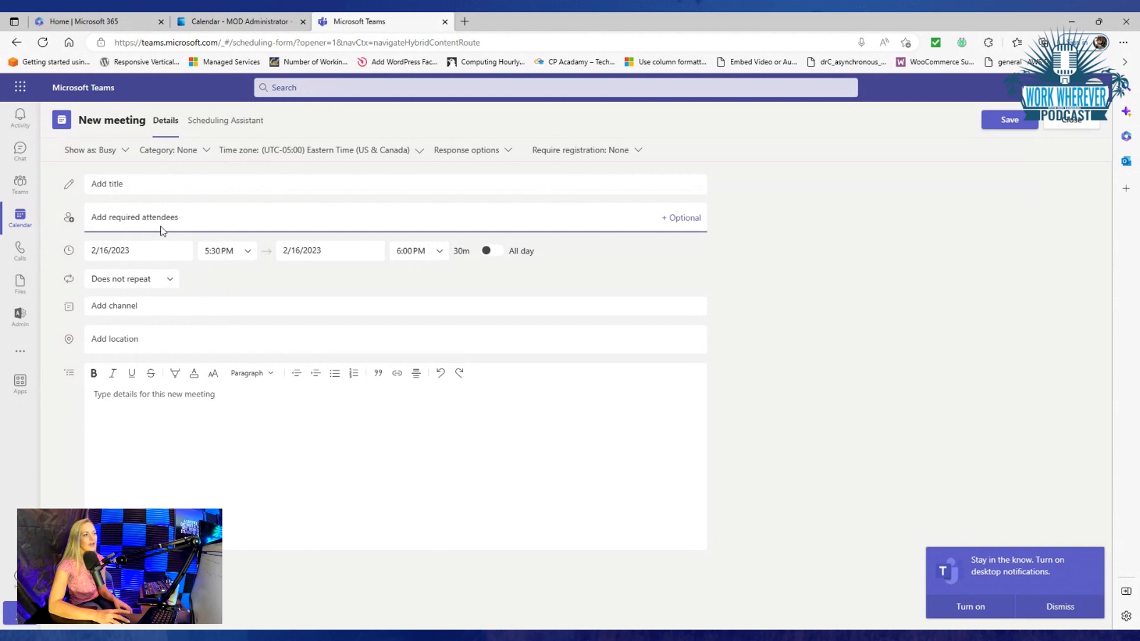
type("ke")
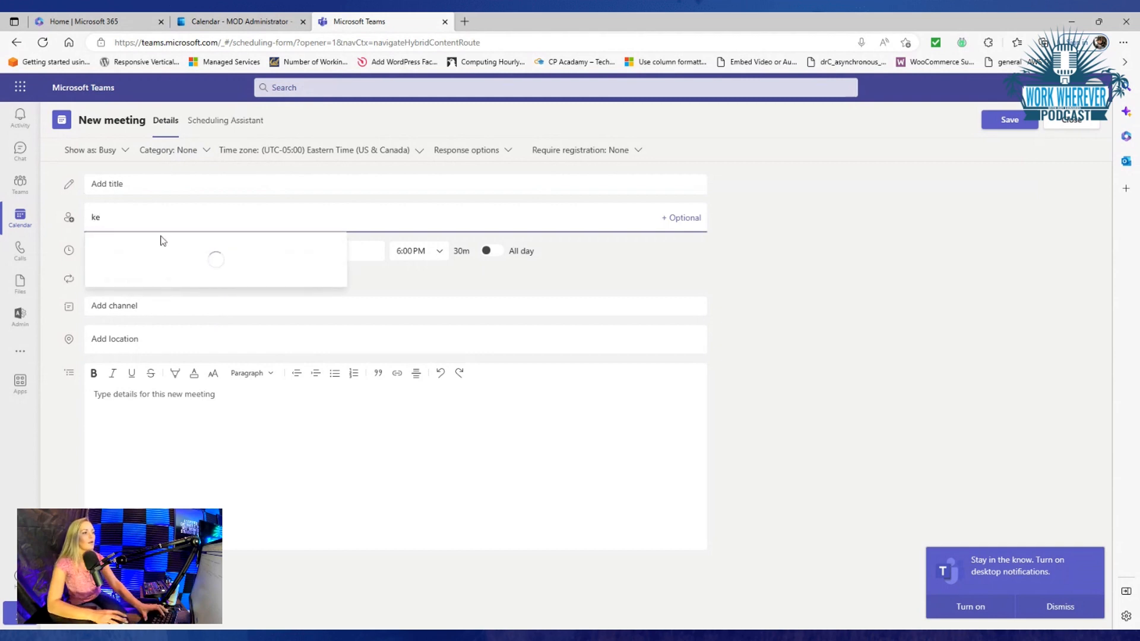
key("BackSpace")
key("BackSpace")
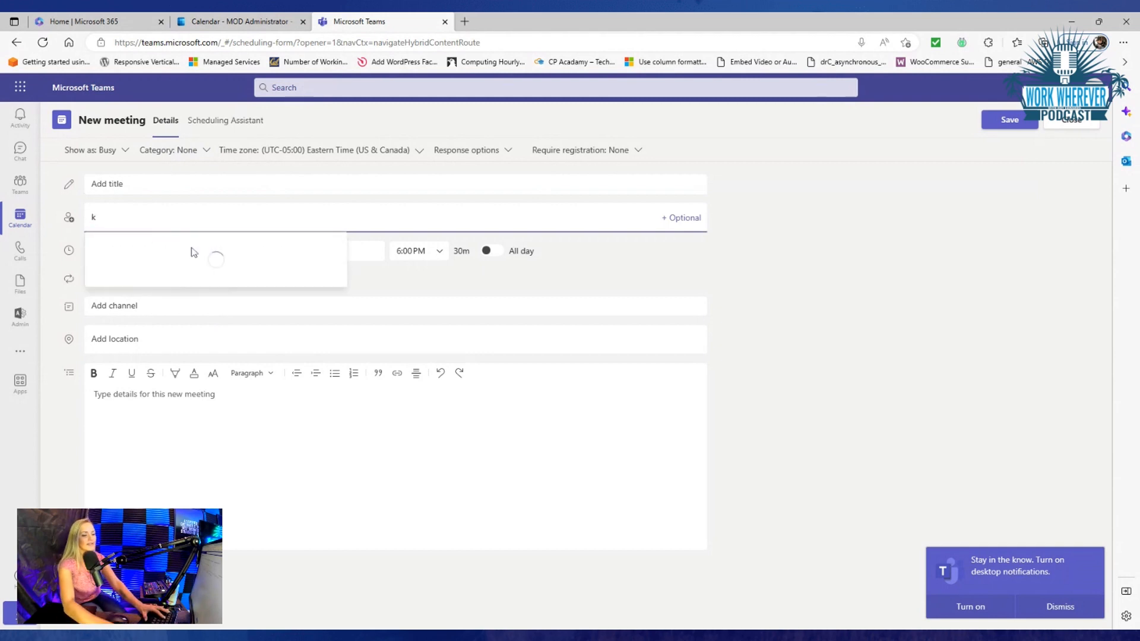
type("b")
left_click(195, 246)
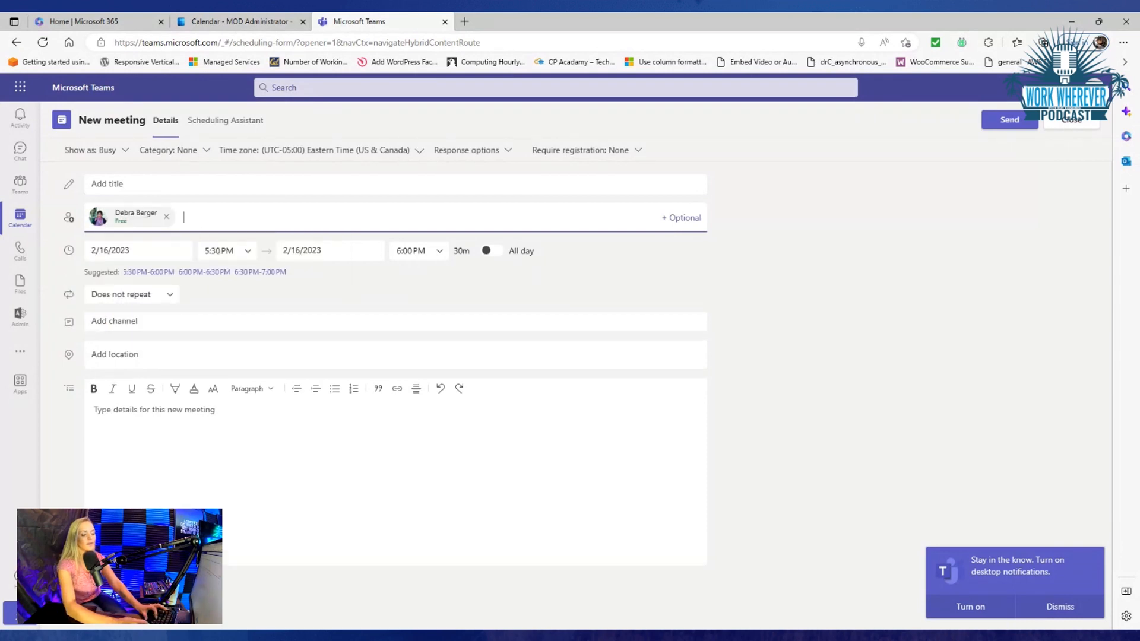
type("c")
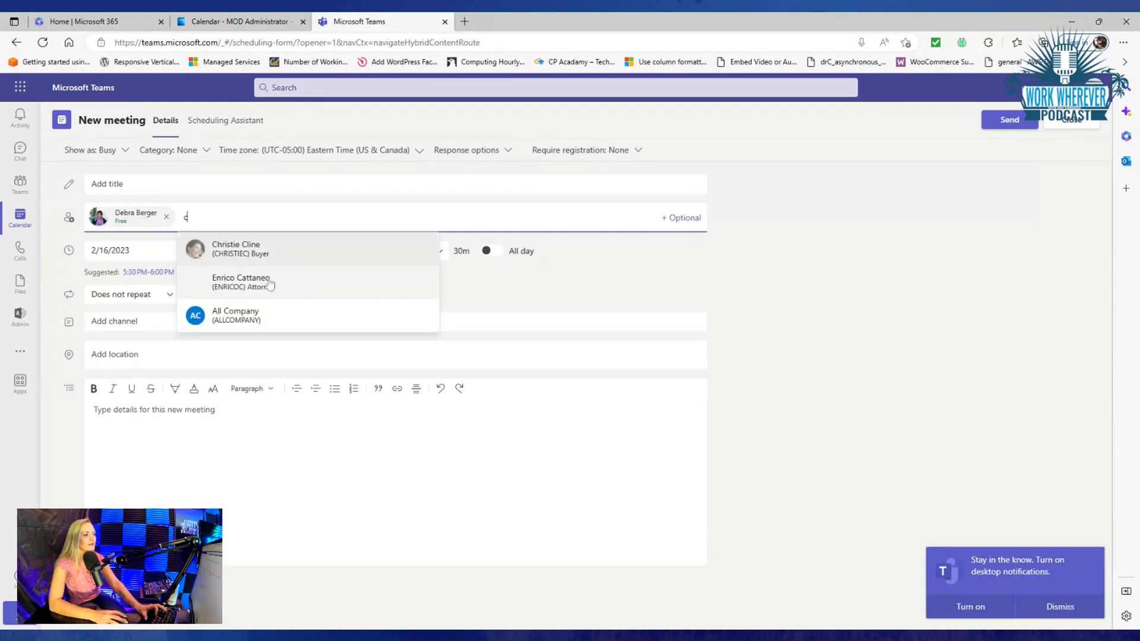
left_click(270, 256)
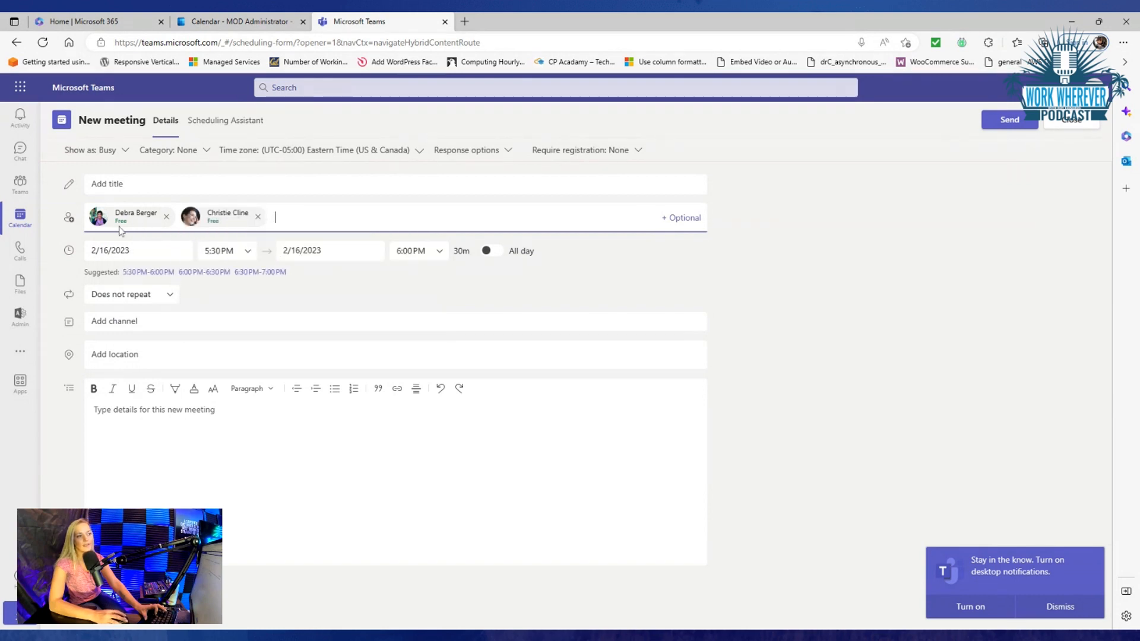
mouse_move(118, 228)
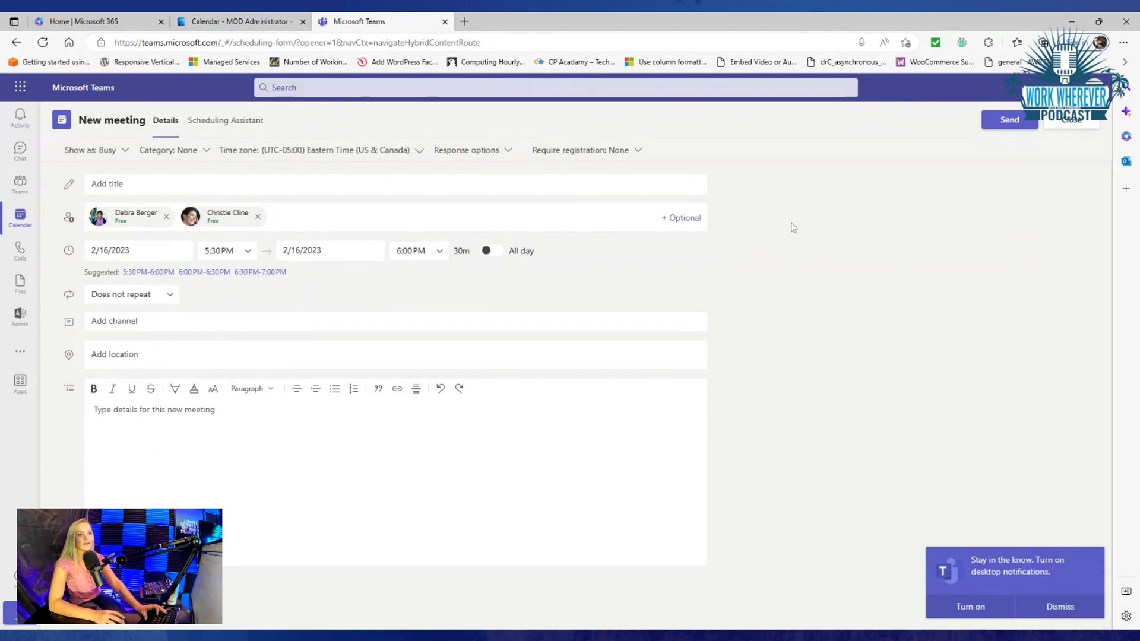
left_click(1072, 120)
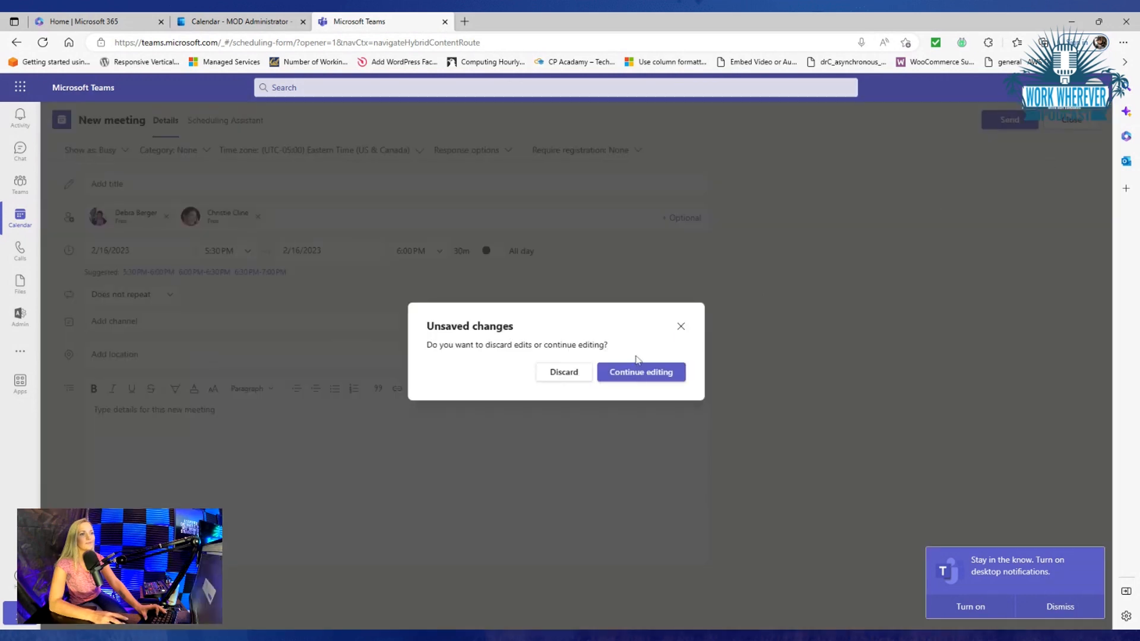
left_click(585, 369)
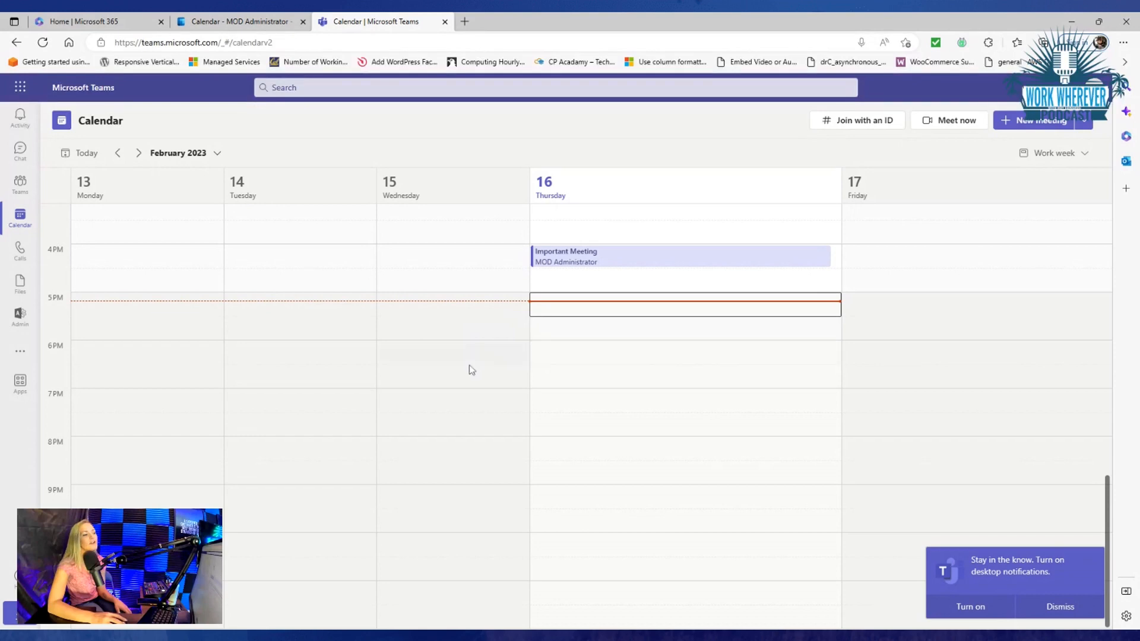
Step: Schedule a meeting titled "senimar" in the Teams calendar on 2/16/2023 from 6:00 PM to 6:30 PM and save it
left_click(589, 363)
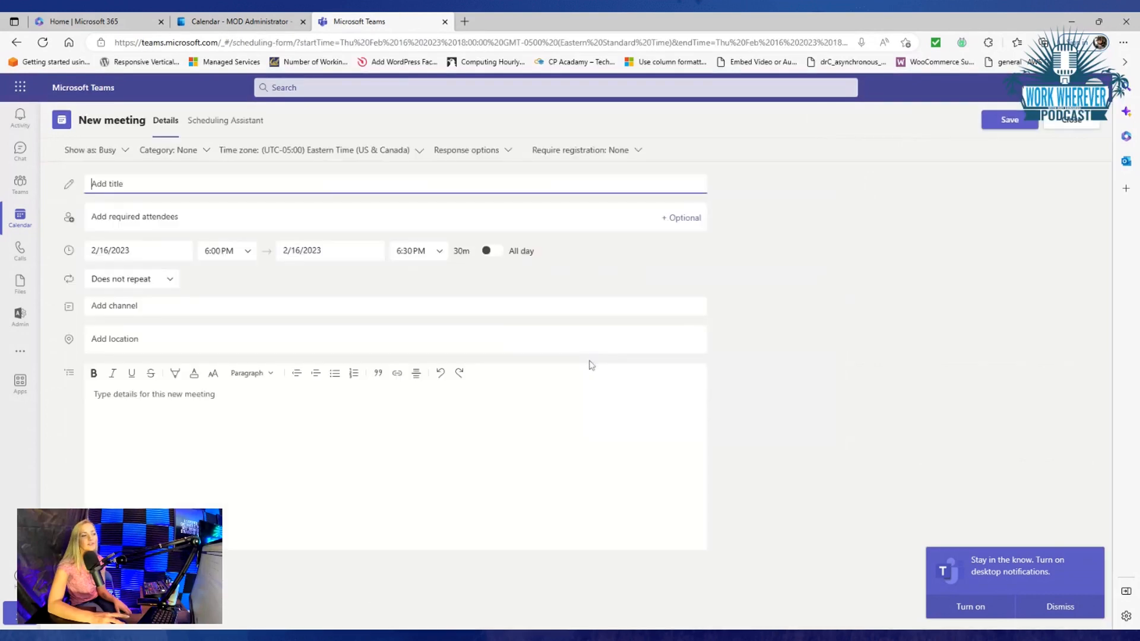
type("senimar")
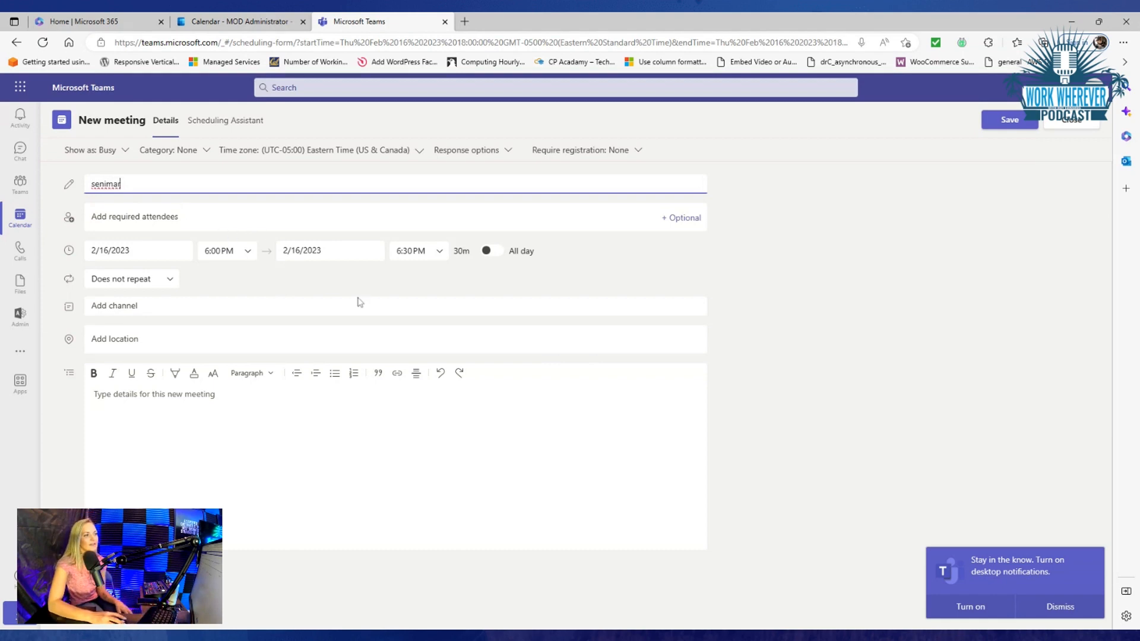
left_click(1020, 121)
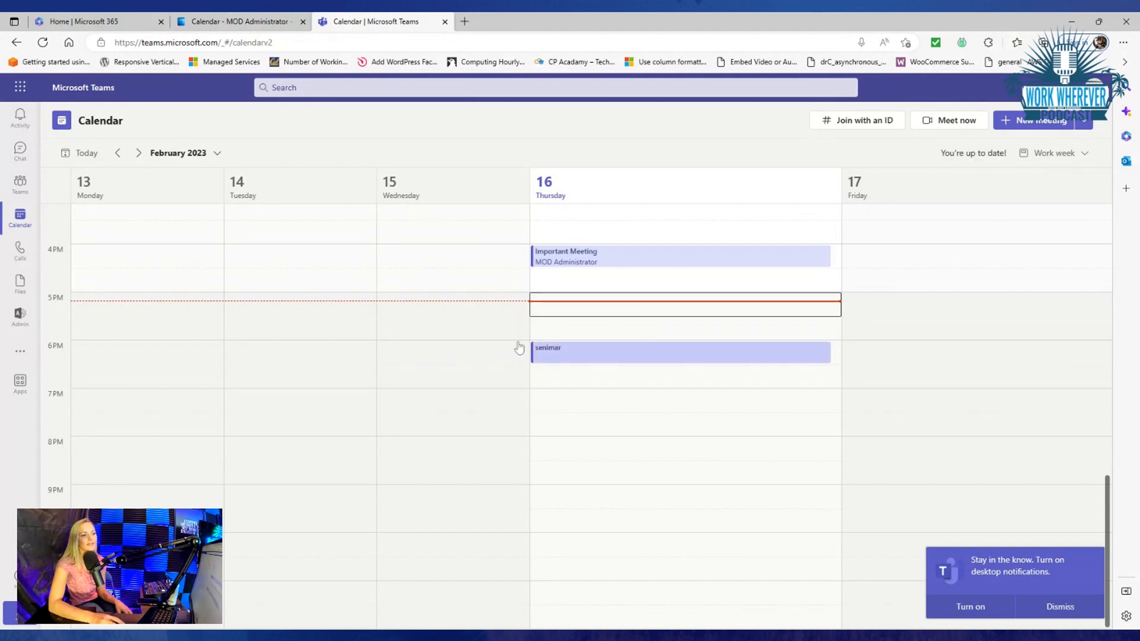
Step: Discard the unsaved meeting draft and open the General channel of the Sales team
left_click(260, 23)
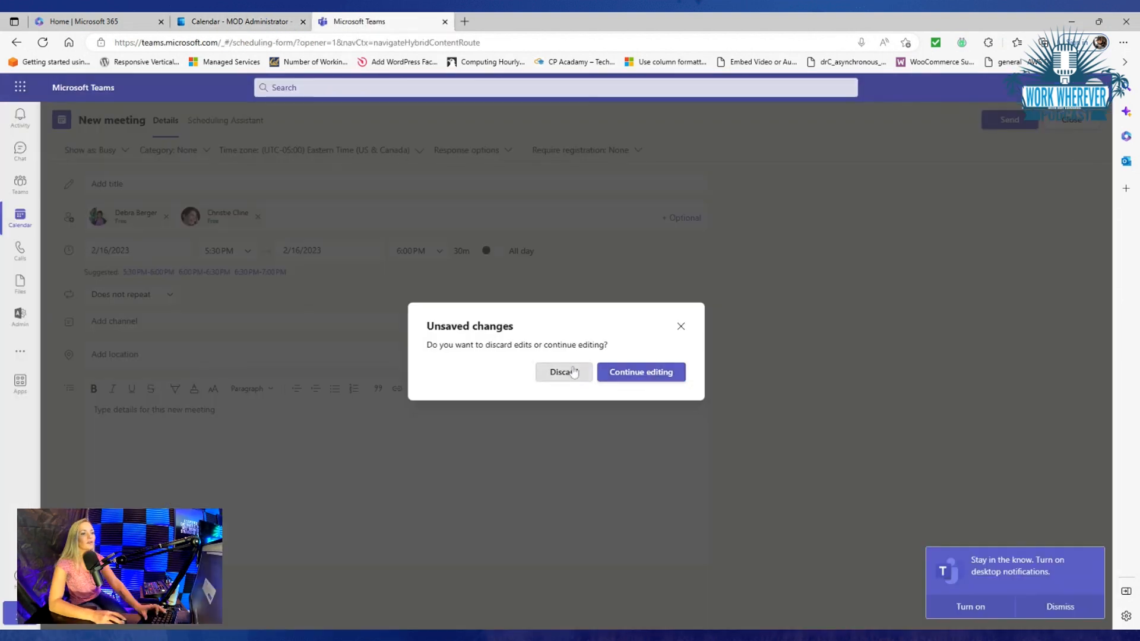
left_click(573, 371)
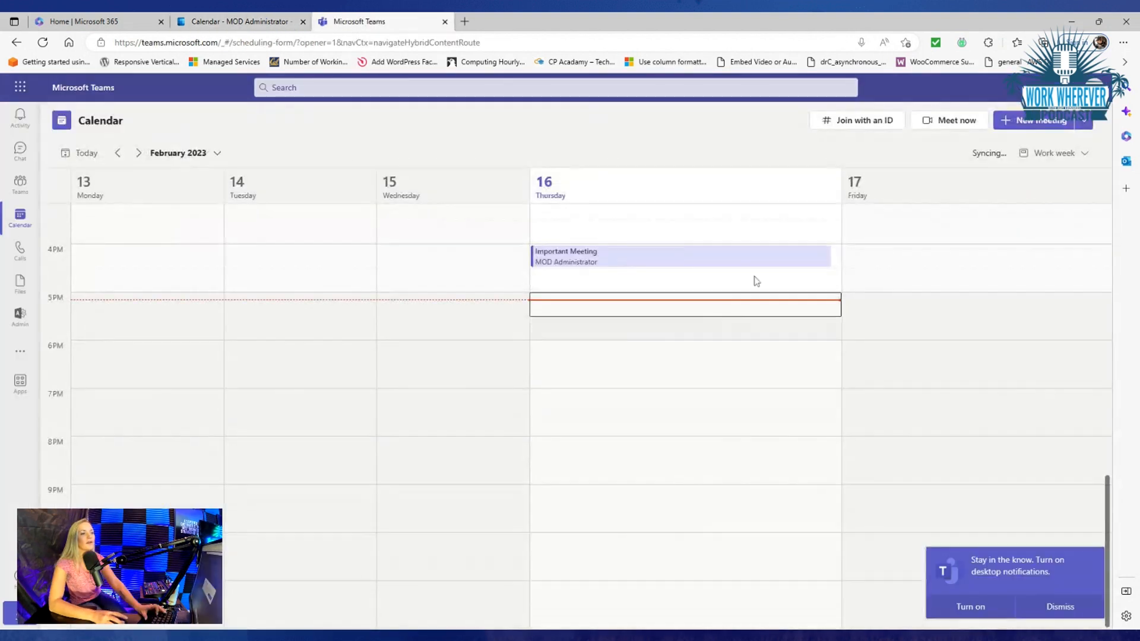
left_click(20, 181)
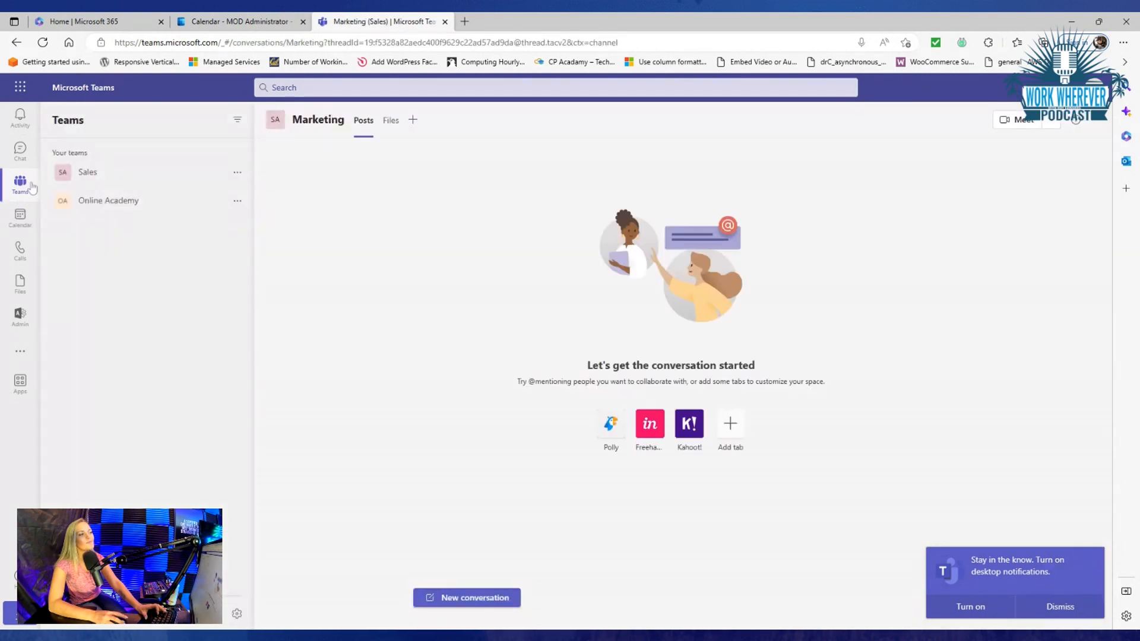
left_click(127, 181)
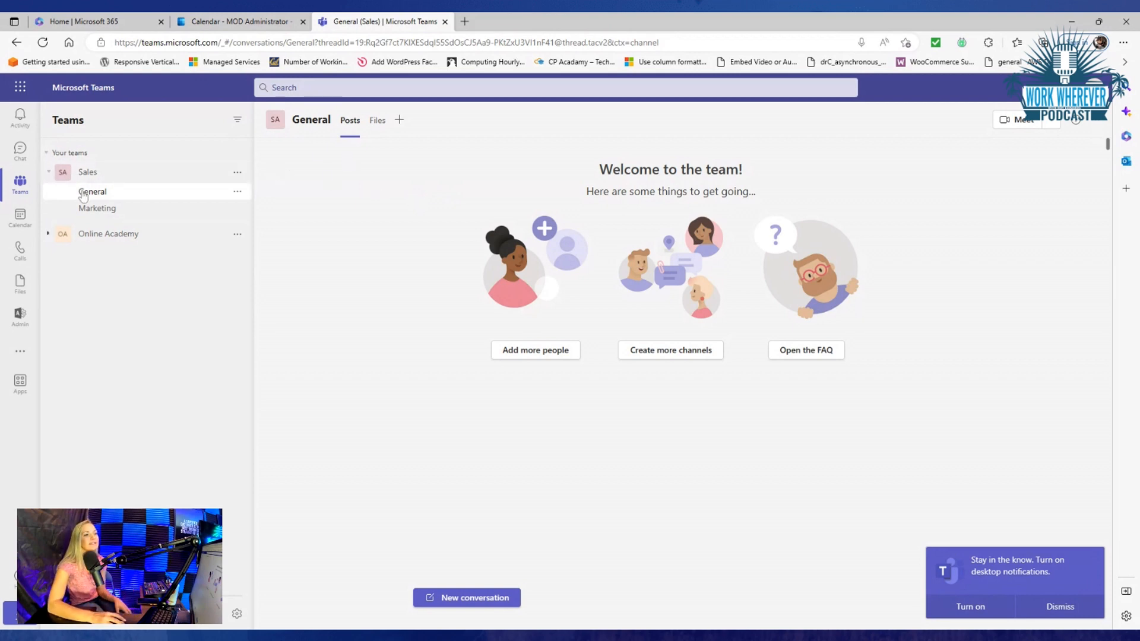
Step: Try out an instant meeting in the General channel without joining it, and open the Sales team's Marketing channel
left_click(1016, 119)
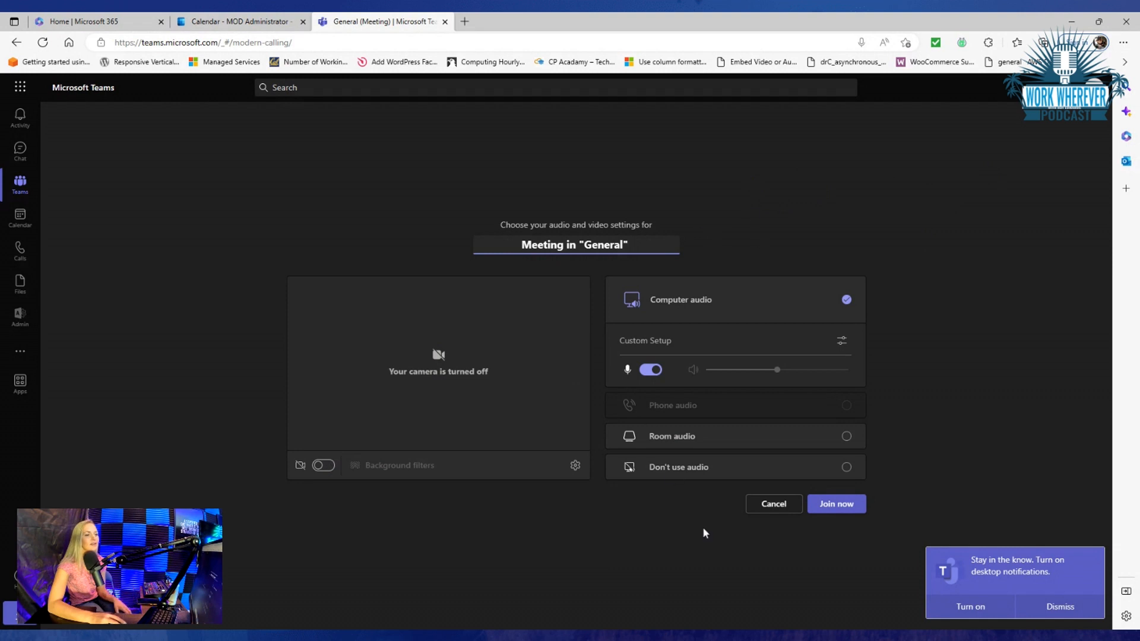
left_click(773, 504)
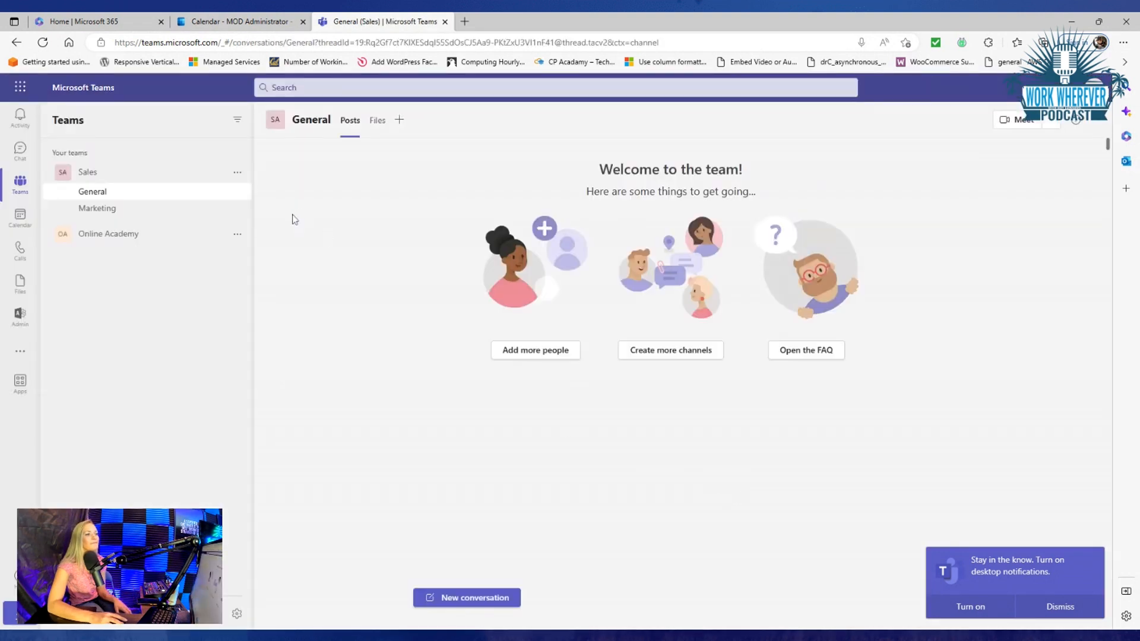
left_click(139, 215)
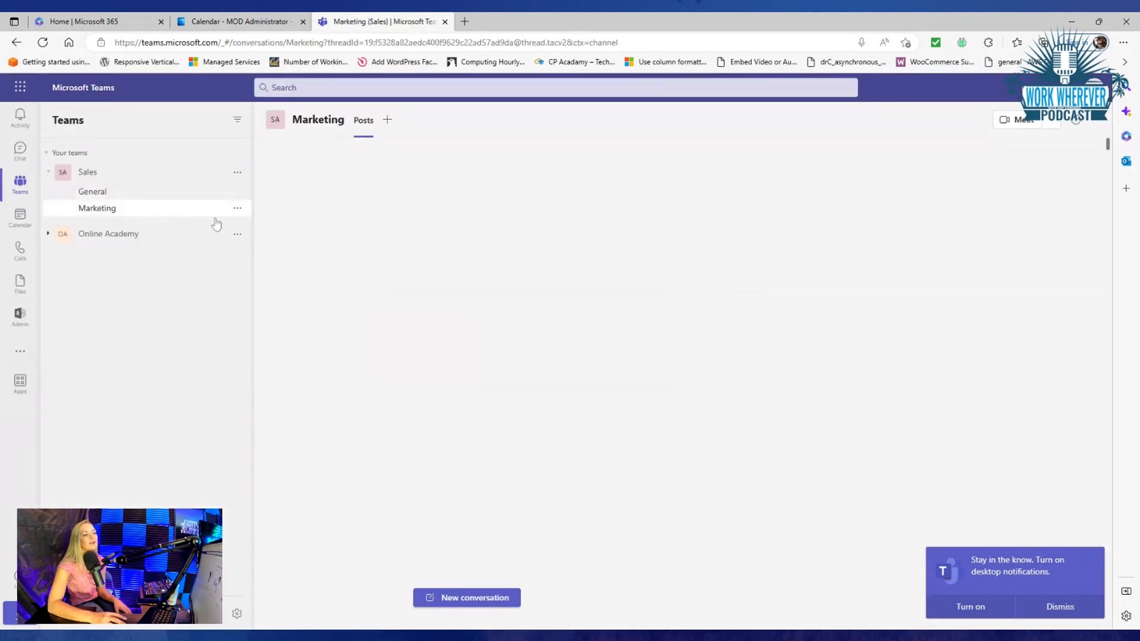